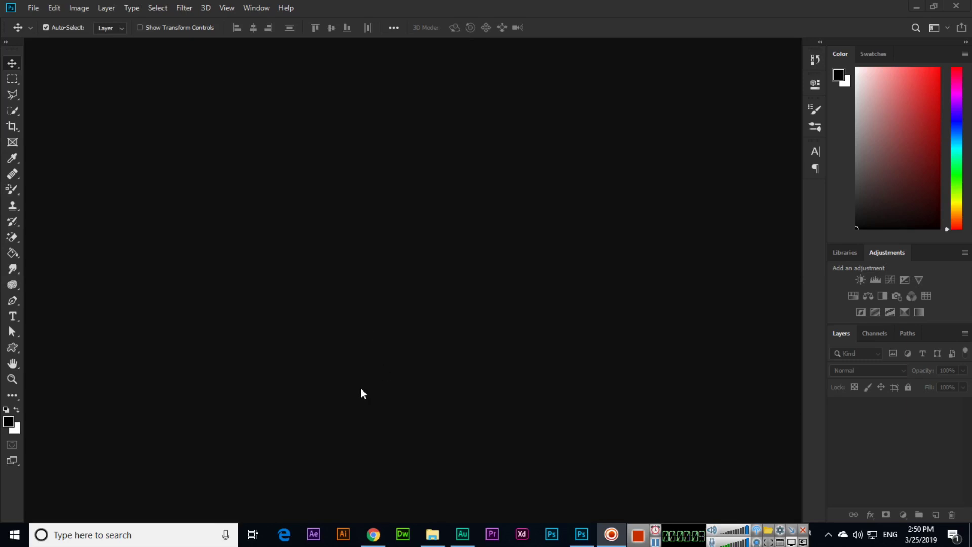
- Open New Document from the File menu, dismiss it, then bring it back with Ctrl+N
{"action": "left_click", "coordinate": [34, 10]}
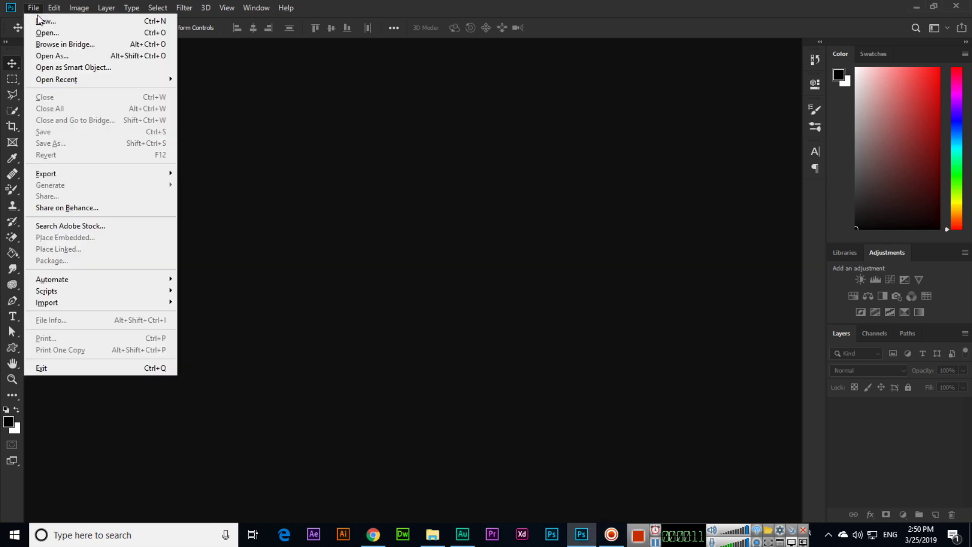
{"action": "left_click", "coordinate": [43, 22]}
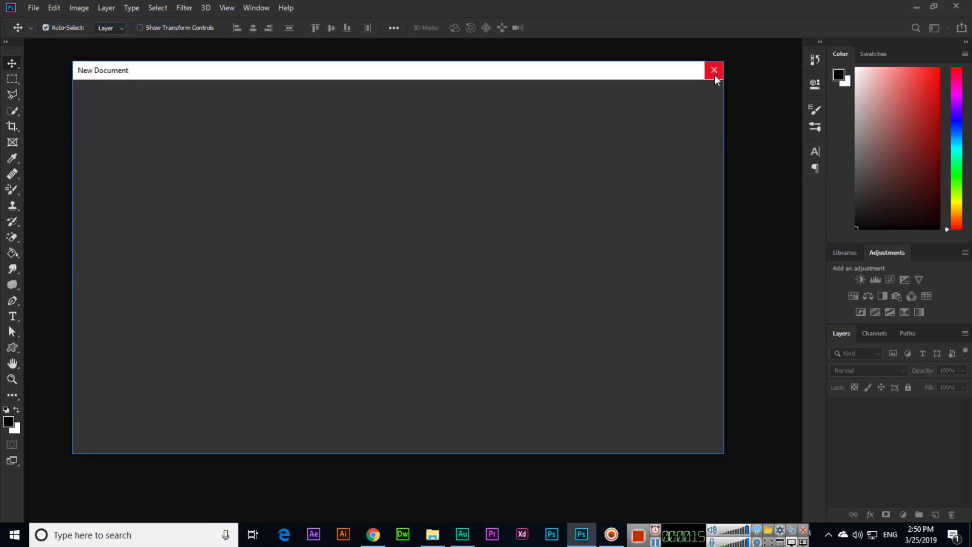
{"action": "left_click", "coordinate": [715, 75]}
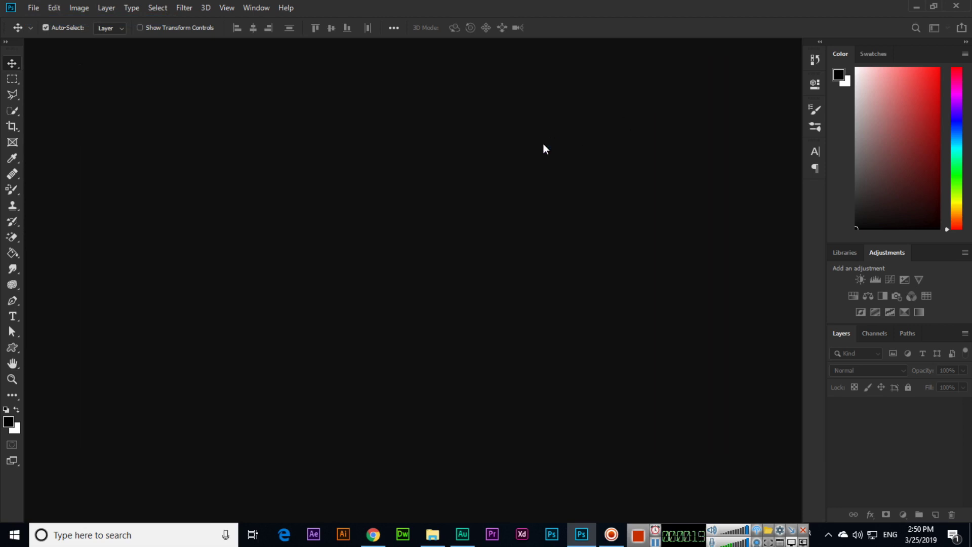
{"action": "key", "text": "ctrl+n"}
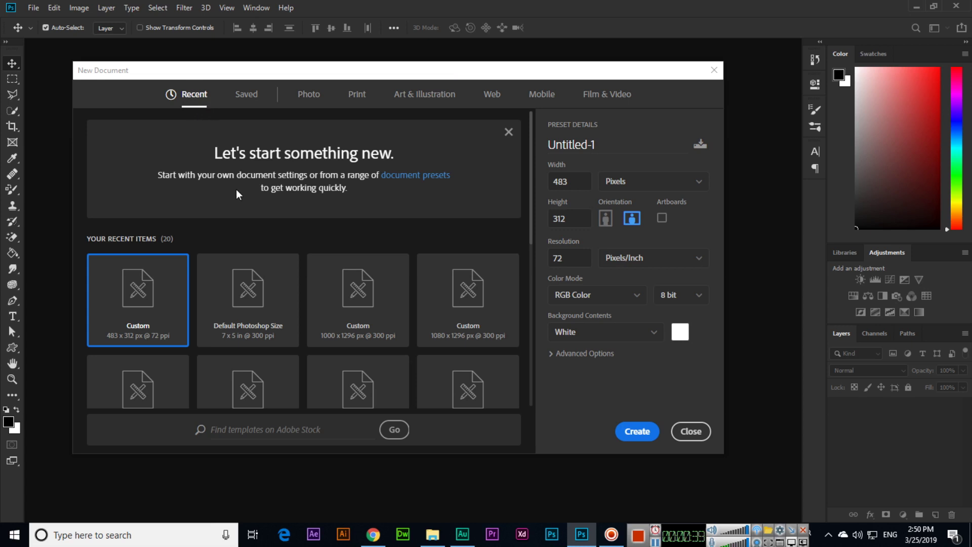
- Browse the Saved presets, then the Photo presets with Default Photoshop Size (7 x 5 in) loaded
{"action": "left_click", "coordinate": [247, 101]}
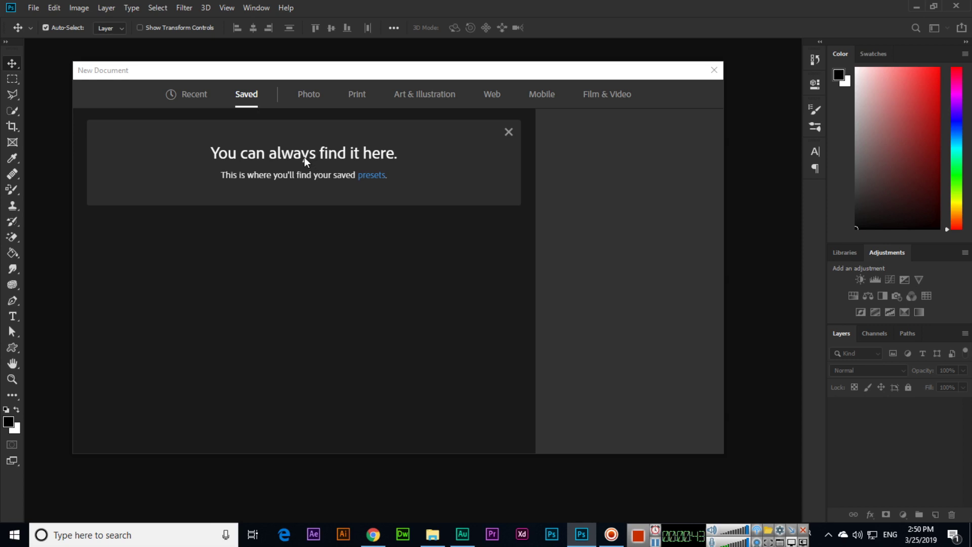
{"action": "left_click", "coordinate": [316, 101]}
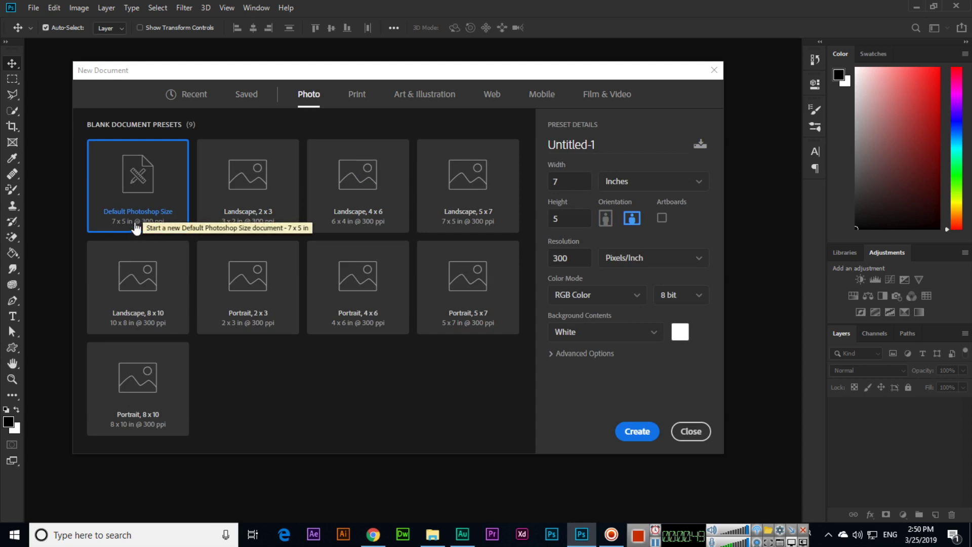
- Try the Landscape 2x3 and 4x6 photo sizes, then view the Print presets with Letter loaded
{"action": "left_click", "coordinate": [259, 224]}
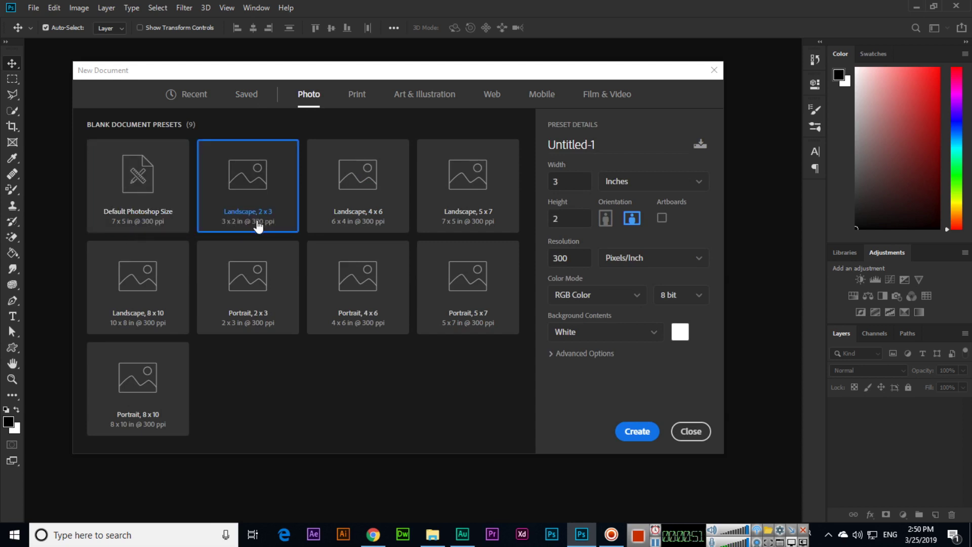
{"action": "left_click", "coordinate": [343, 222]}
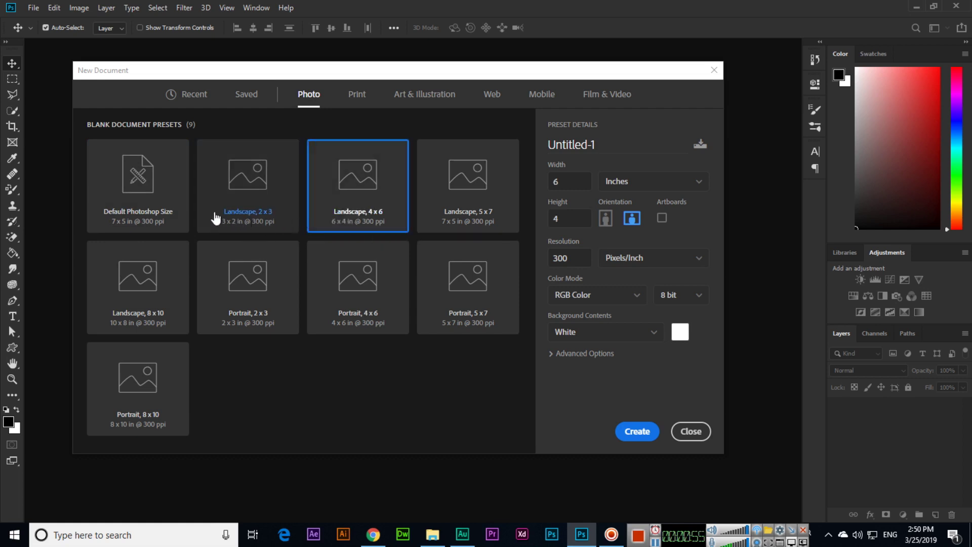
{"action": "left_click", "coordinate": [357, 96]}
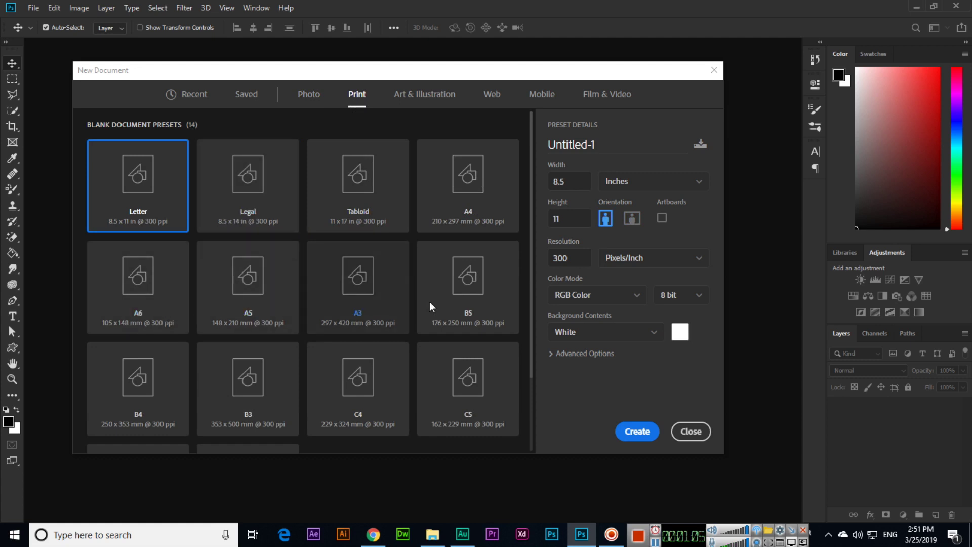
- Compare A4, Letter, A3, A5, A6, B5, B3 and B4 sizes, then view Art & Illustration presets
{"action": "left_click", "coordinate": [486, 223]}
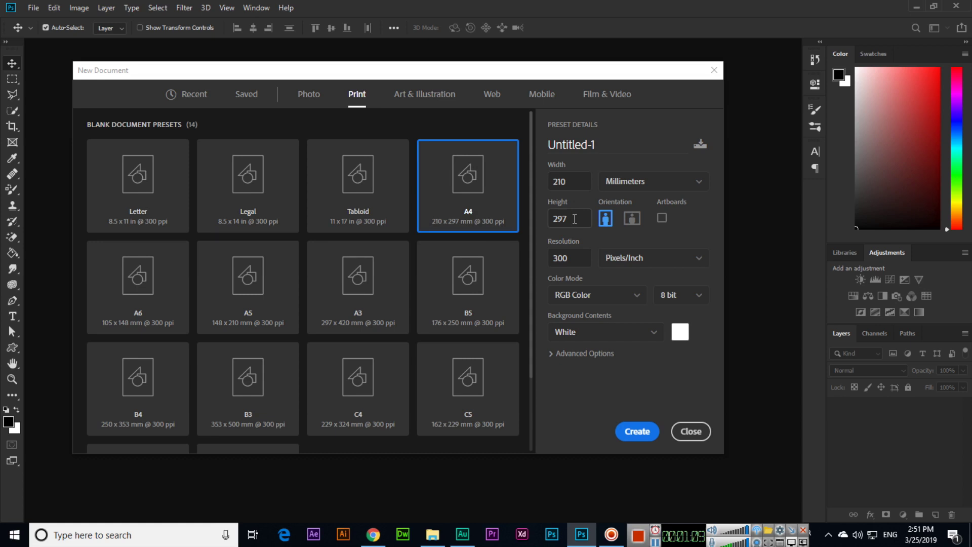
{"action": "left_click", "coordinate": [151, 217]}
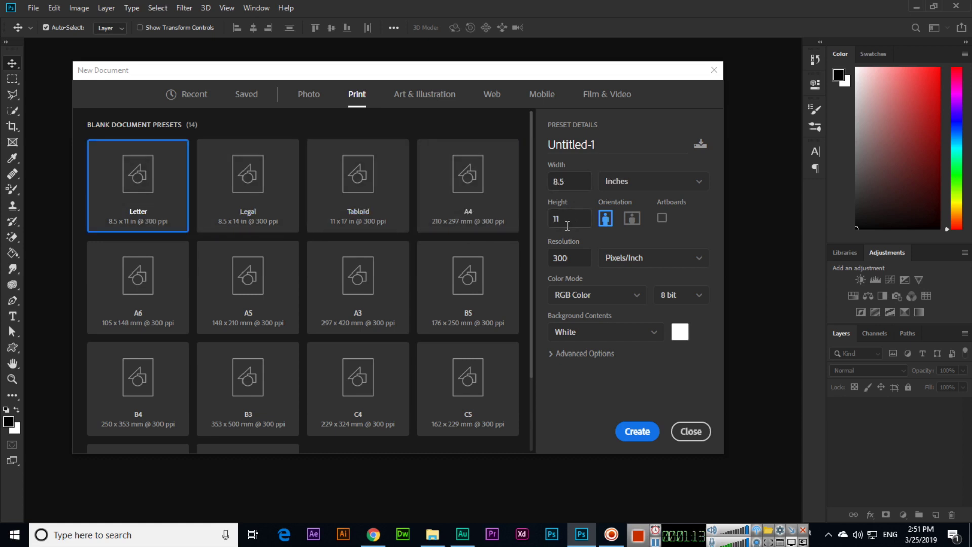
{"action": "left_click", "coordinate": [383, 310]}
{"action": "left_click", "coordinate": [248, 306]}
{"action": "left_click", "coordinate": [163, 299]}
{"action": "left_click", "coordinate": [459, 298]}
{"action": "left_click", "coordinate": [243, 407]}
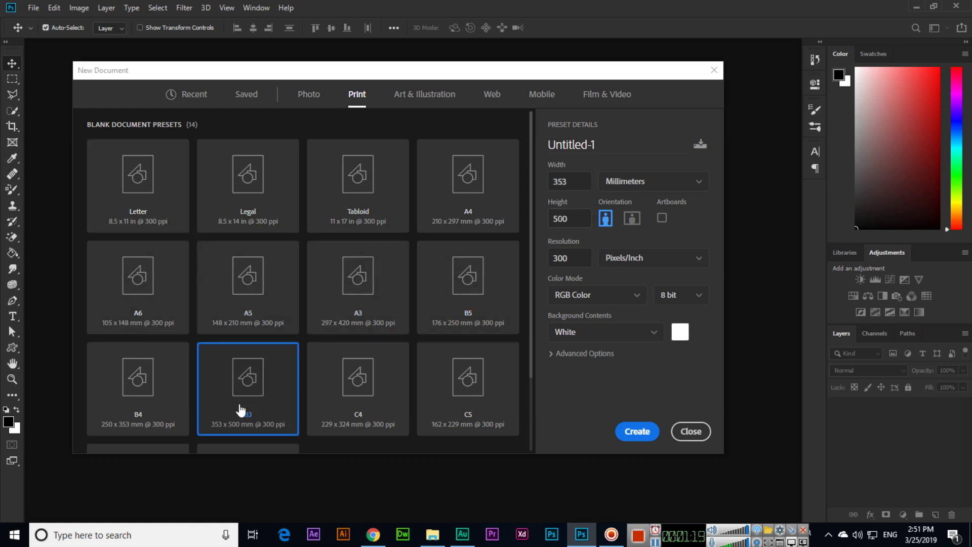
{"action": "left_click", "coordinate": [152, 390]}
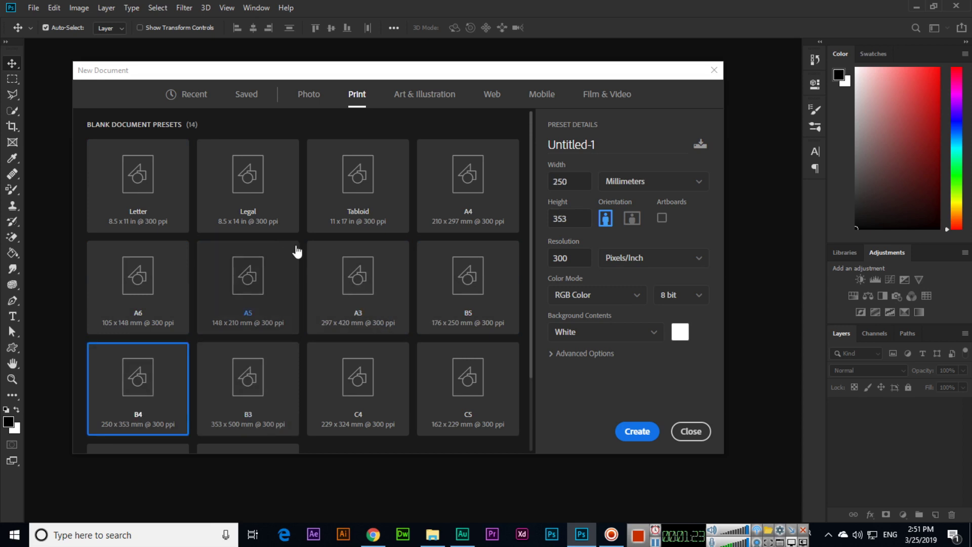
{"action": "left_click", "coordinate": [428, 101]}
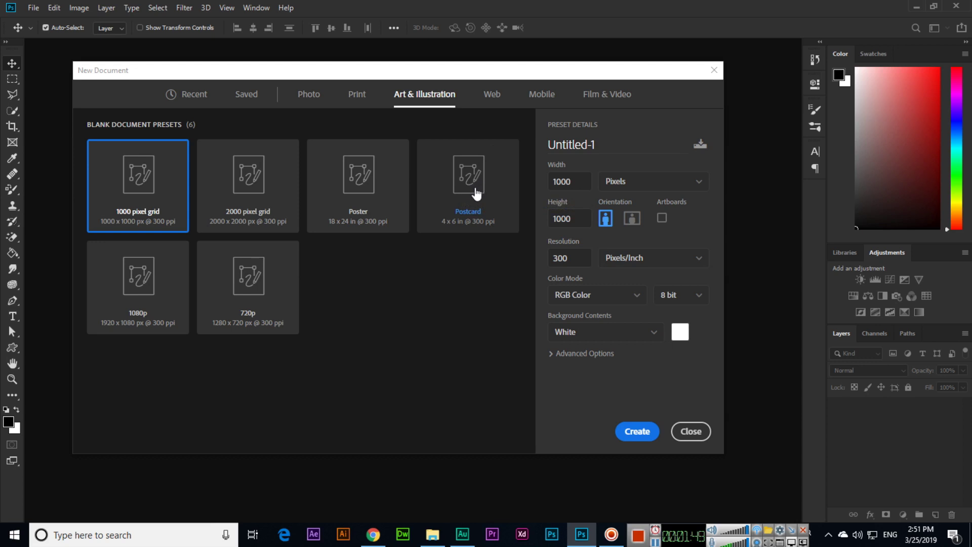
- View the Web presets, then the Mobile presets with iPhone X (1125 x 2436 px) loaded
{"action": "left_click", "coordinate": [491, 99]}
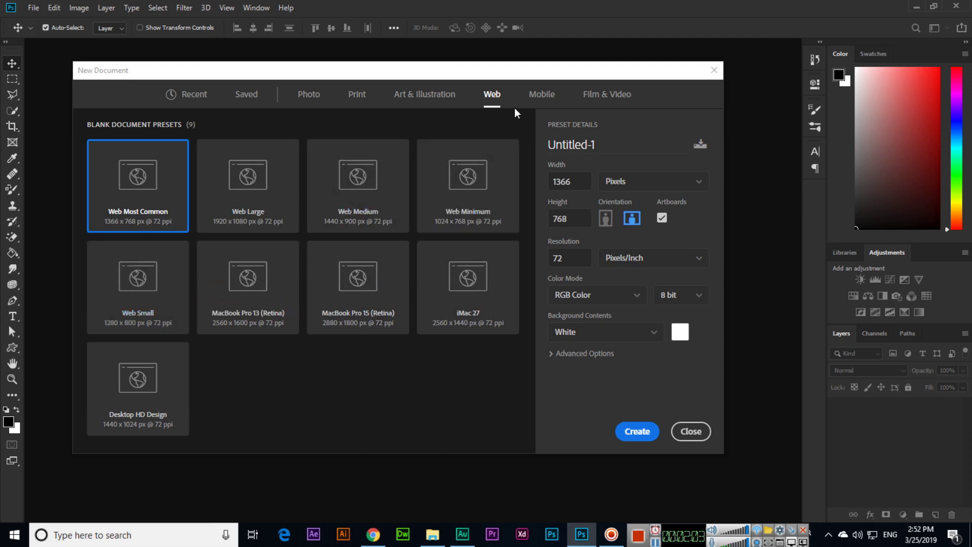
{"action": "left_click", "coordinate": [543, 101]}
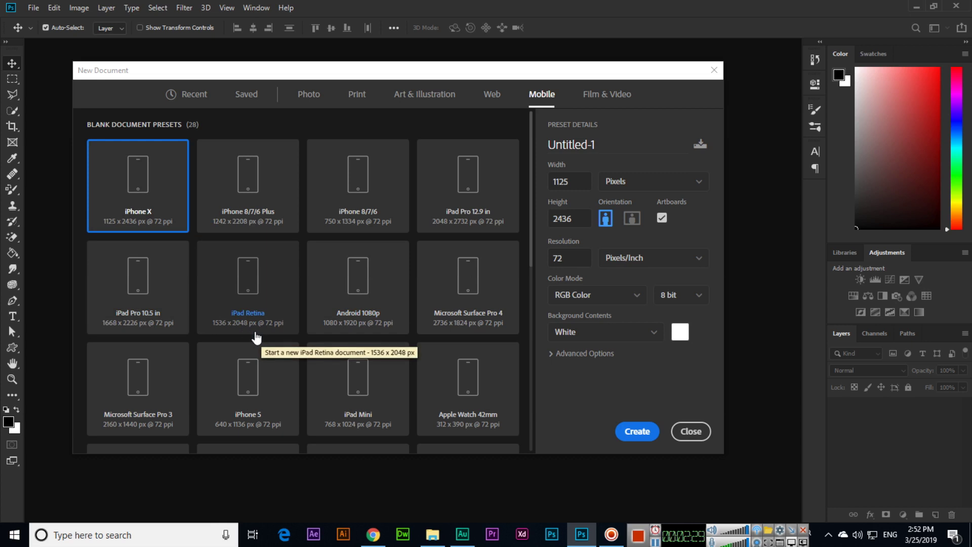
- Select the iPhone 5 preset, then view Film & Video presets with HDTV 1080p loaded
{"action": "left_click", "coordinate": [261, 391]}
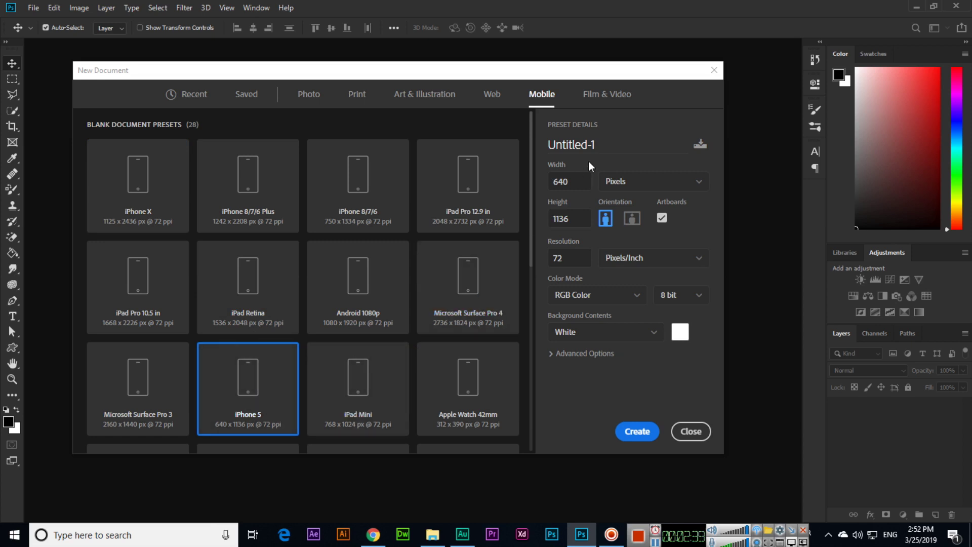
{"action": "left_click", "coordinate": [607, 94]}
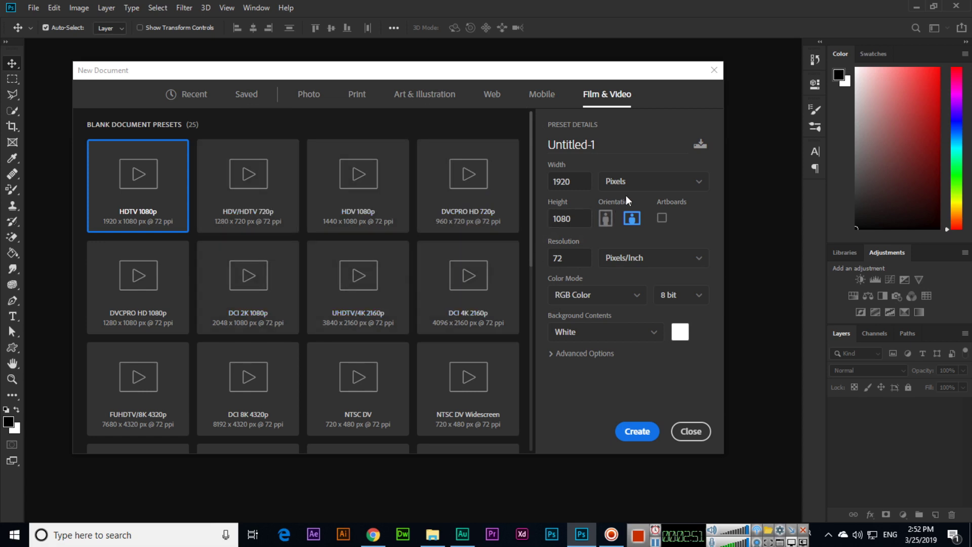
- On the Print tab keep width in inches and lower the resolution to 299.7 ppi
{"action": "left_click", "coordinate": [643, 185]}
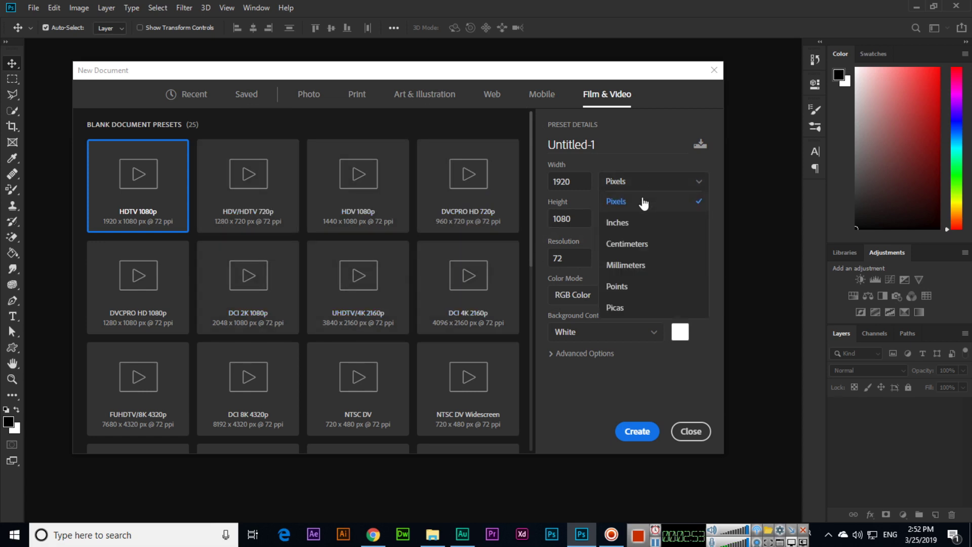
{"action": "left_click", "coordinate": [314, 97]}
{"action": "left_click", "coordinate": [357, 94]}
{"action": "left_click", "coordinate": [643, 187]}
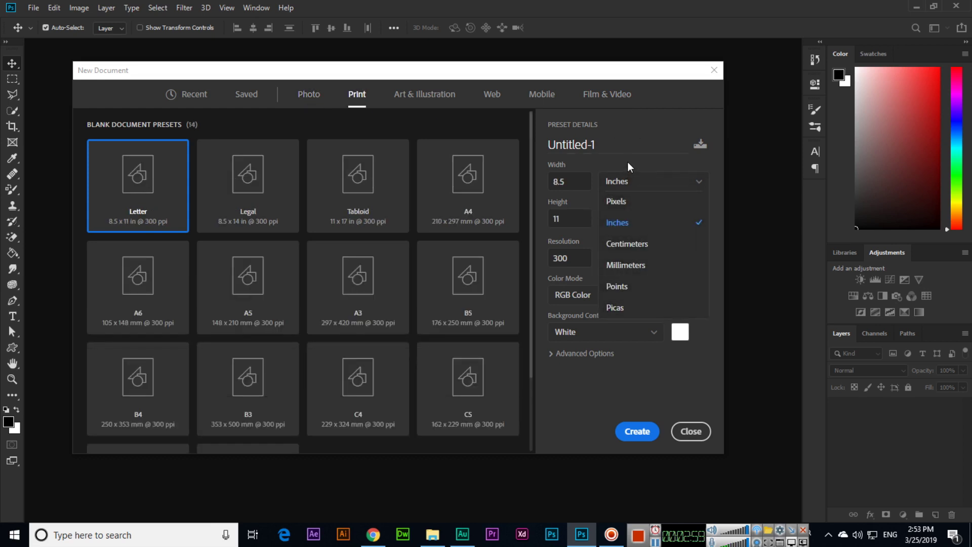
{"action": "left_click", "coordinate": [570, 258]}
{"action": "double_click", "coordinate": [562, 257]}
{"action": "key", "text": "Down"}
{"action": "key", "text": "Down"}
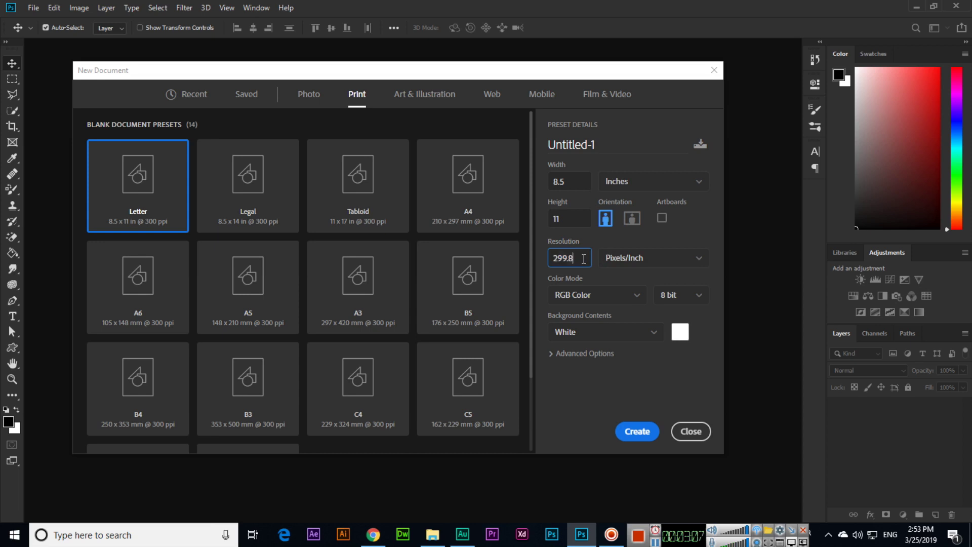
{"action": "key", "text": "Down"}
- On the Photo tab set the resolution to 72 ppi and open the Color Mode choices
{"action": "left_click", "coordinate": [323, 94]}
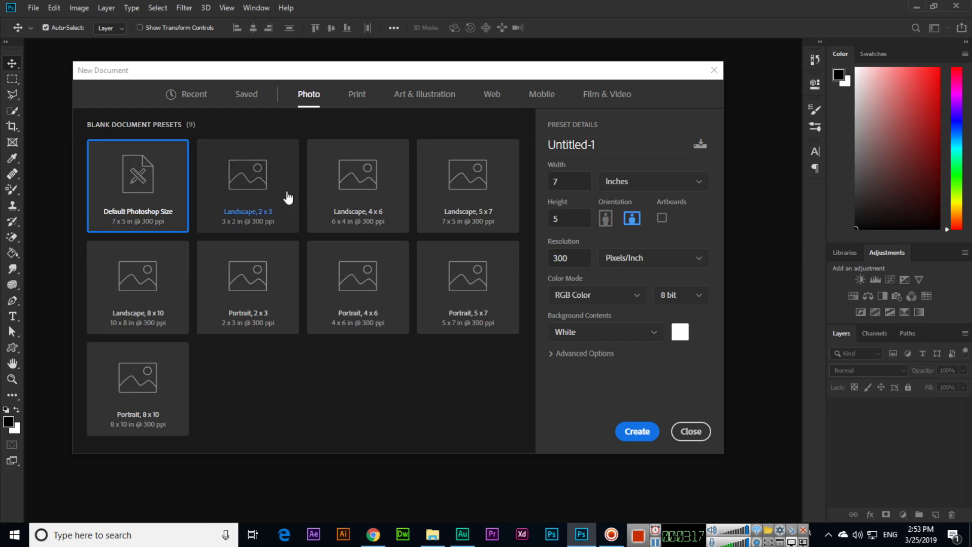
{"action": "left_click", "coordinate": [572, 259]}
{"action": "key", "text": "Down"}
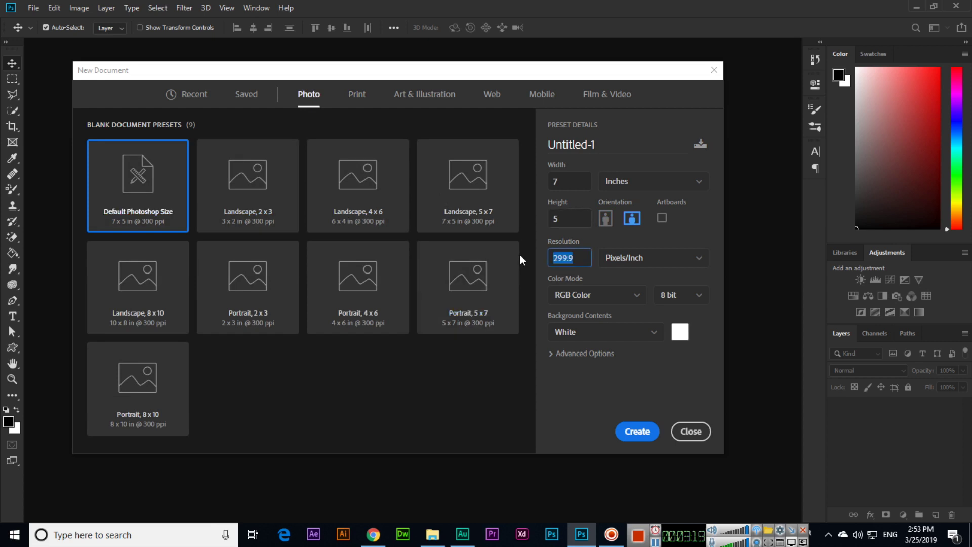
{"action": "type", "text": "72"}
{"action": "left_click", "coordinate": [598, 299]}
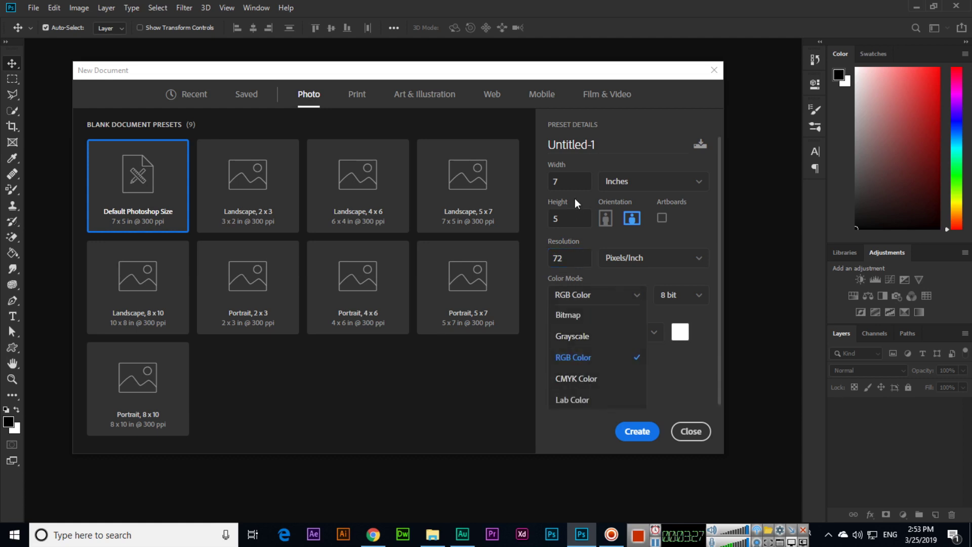
- Browse the Web and Mobile presets, ending on Film & Video with HDTV 1080p loaded
{"action": "left_click", "coordinate": [491, 95]}
{"action": "left_click", "coordinate": [542, 95]}
{"action": "left_click", "coordinate": [605, 96]}
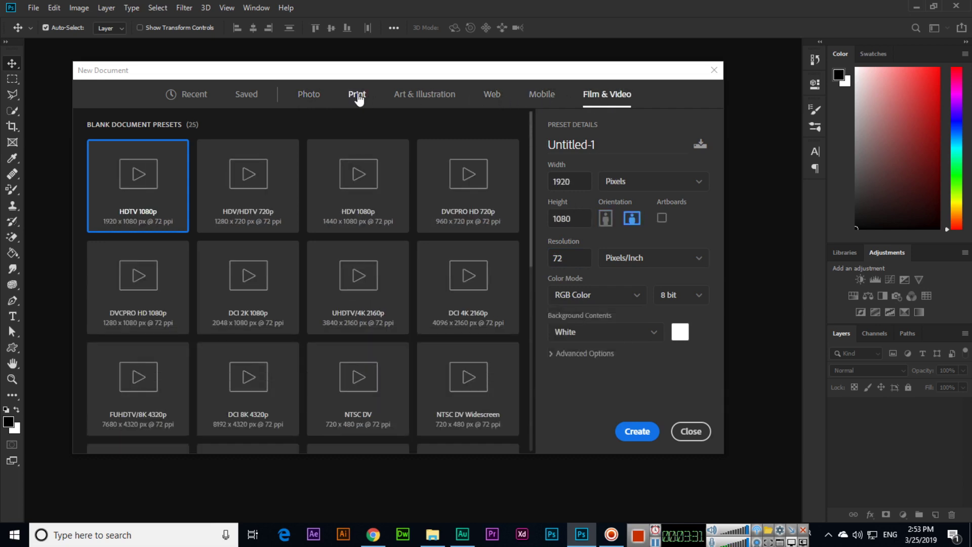
- Keep RGB colour mode for now and set the background contents to White
{"action": "left_click", "coordinate": [594, 304]}
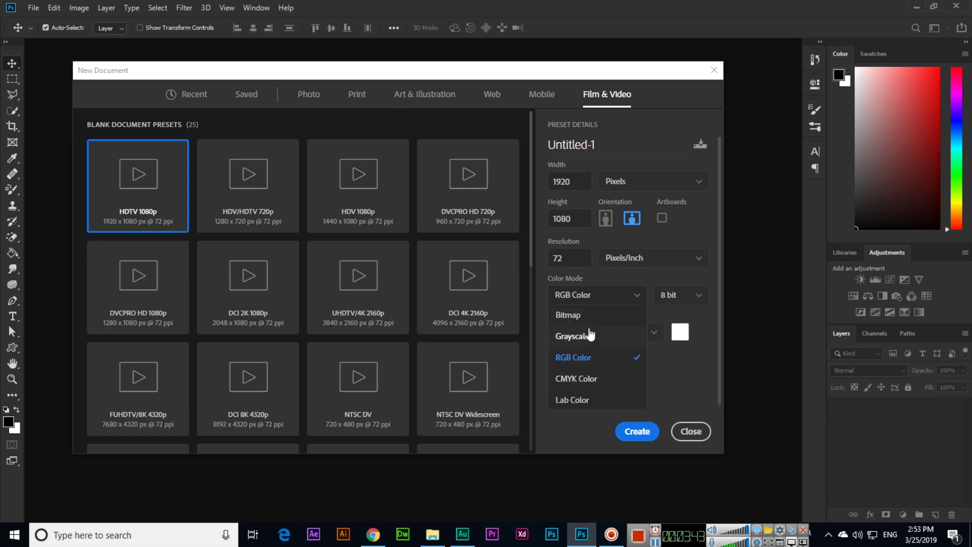
{"action": "left_click", "coordinate": [677, 371]}
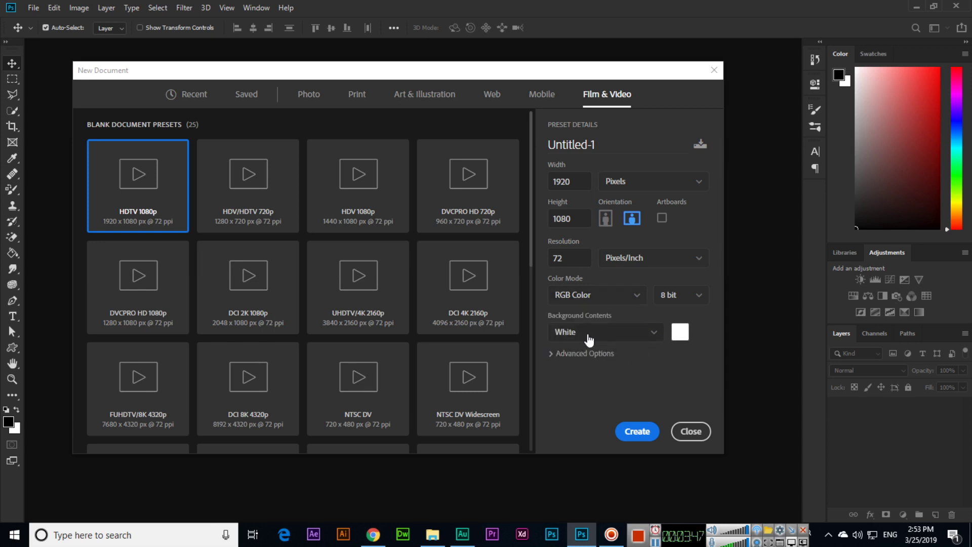
{"action": "left_click", "coordinate": [623, 341]}
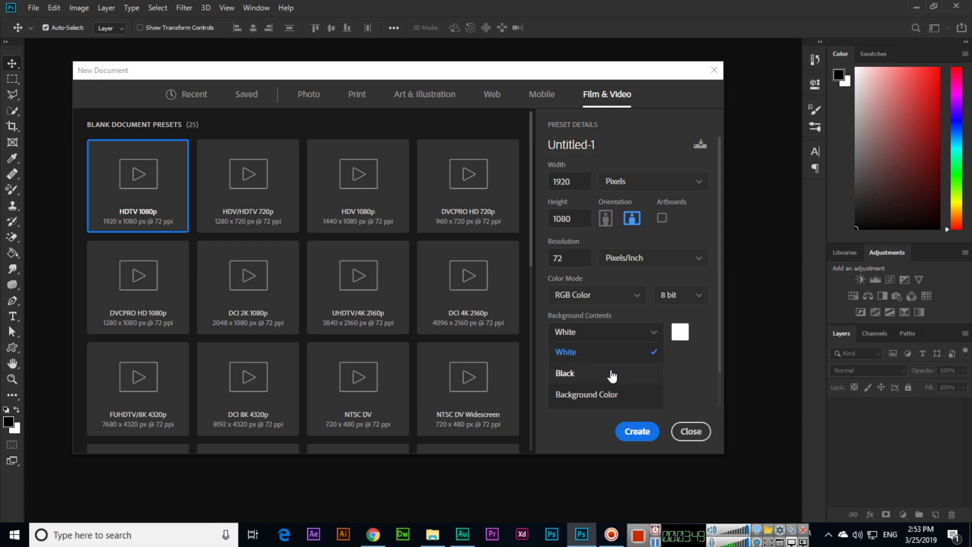
{"action": "left_click", "coordinate": [618, 395]}
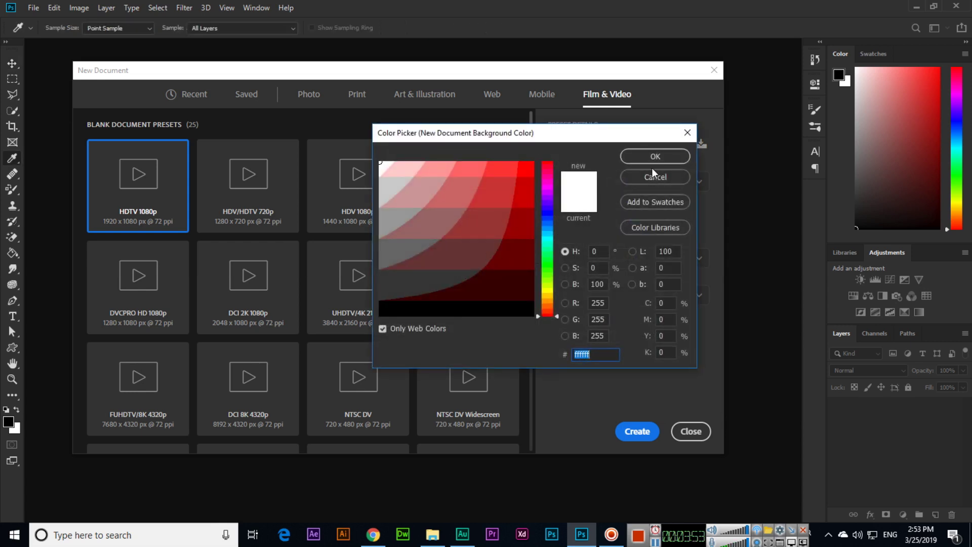
{"action": "left_click", "coordinate": [653, 177]}
{"action": "left_click", "coordinate": [597, 330]}
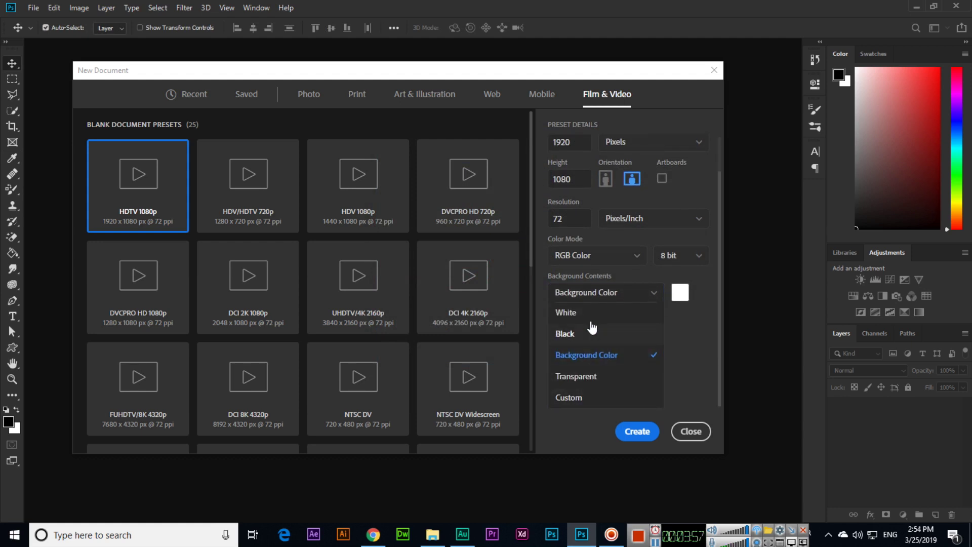
{"action": "left_click", "coordinate": [573, 315]}
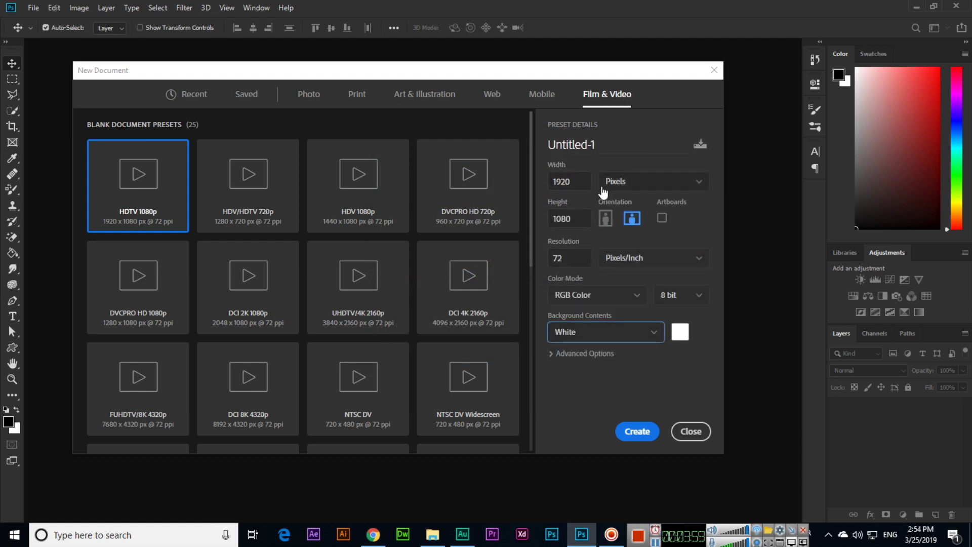
- Name it My First Document, use the Photo default preset, switch to CMYK Color, and create it
{"action": "type", "text": "My"}
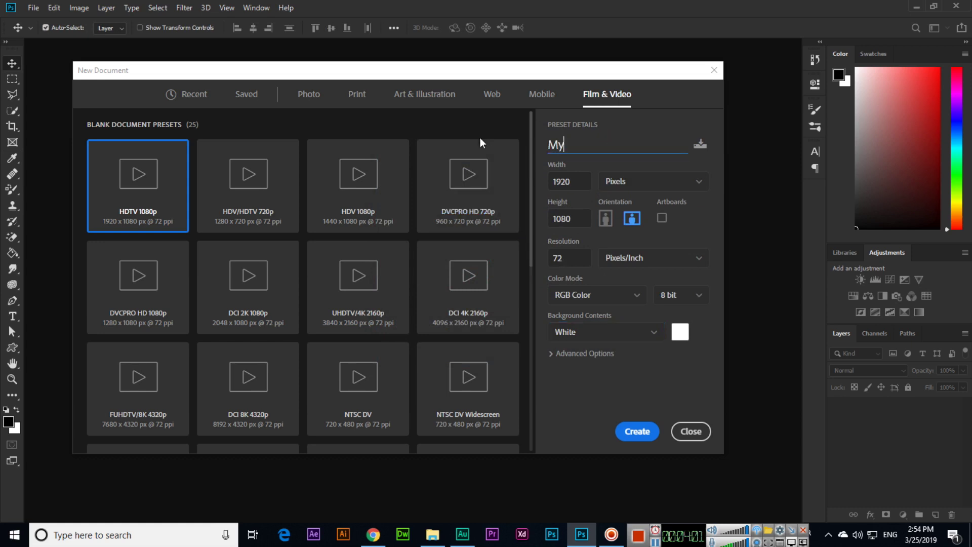
{"action": "type", "text": " First Document"}
{"action": "left_click", "coordinate": [350, 101]}
{"action": "left_click", "coordinate": [309, 96]}
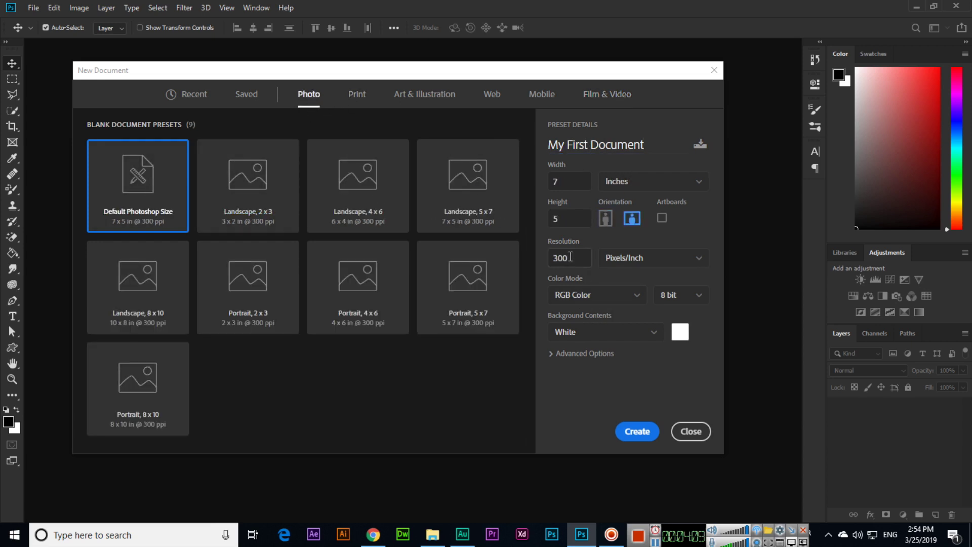
{"action": "left_click", "coordinate": [594, 304]}
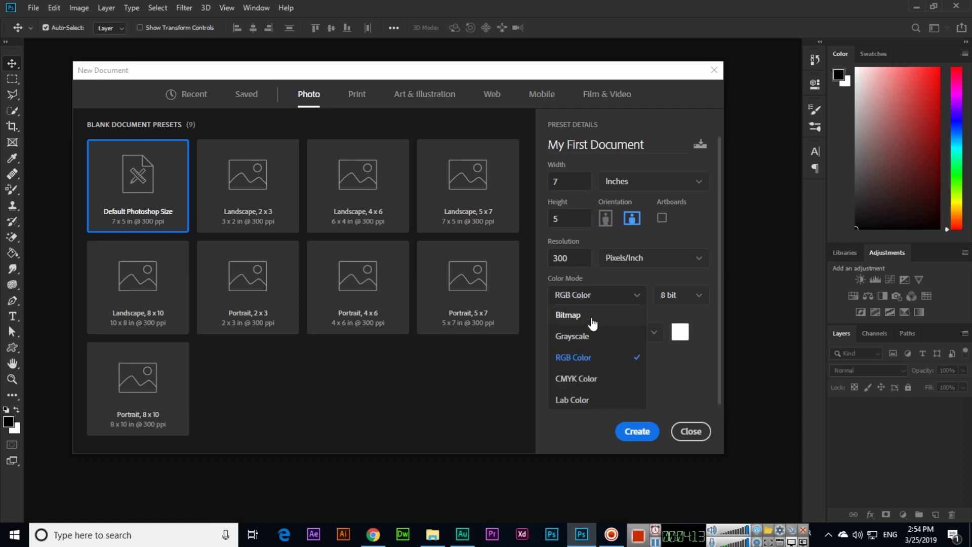
{"action": "left_click", "coordinate": [587, 378]}
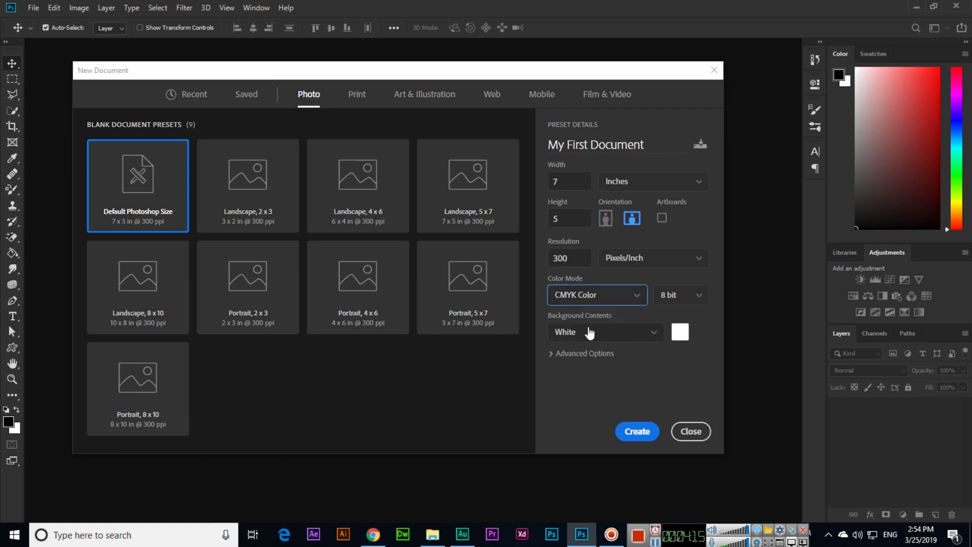
{"action": "left_click", "coordinate": [637, 431]}
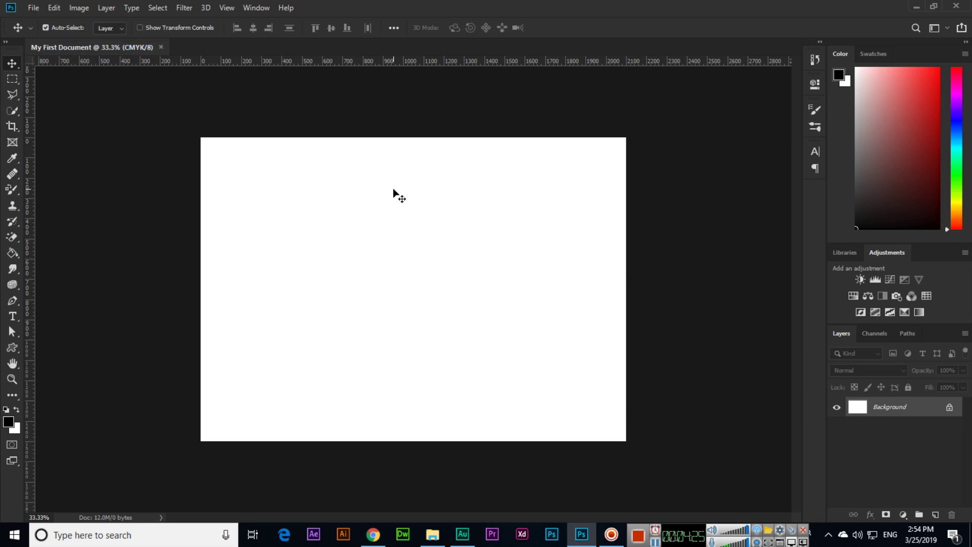
- Reopen New Document with Ctrl+N and select the A4 print preset (210 x 297 mm, 300 ppi)
{"action": "key", "text": "ctrl"}
{"action": "key", "text": "ctrl+n"}
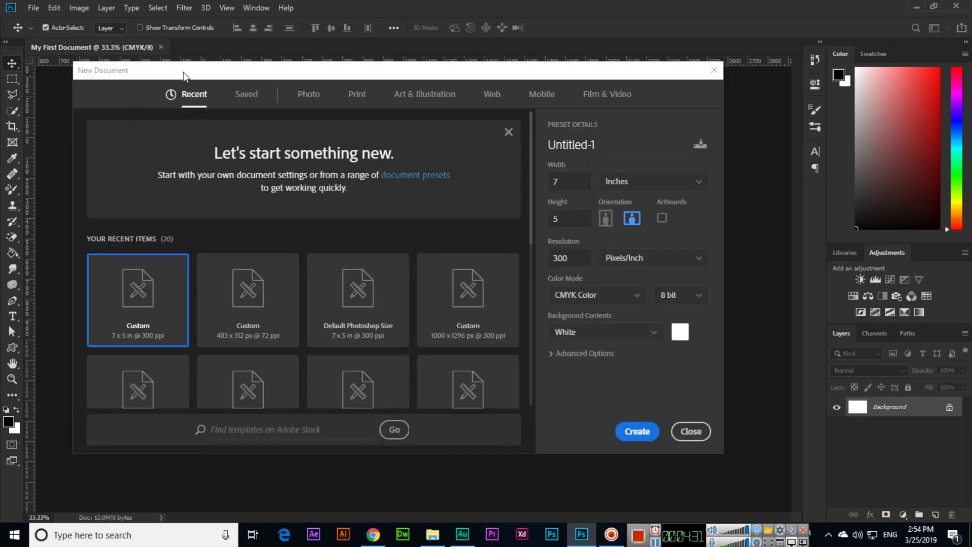
{"action": "left_click_drag", "start_coordinate": [190, 68], "coordinate": [201, 67]}
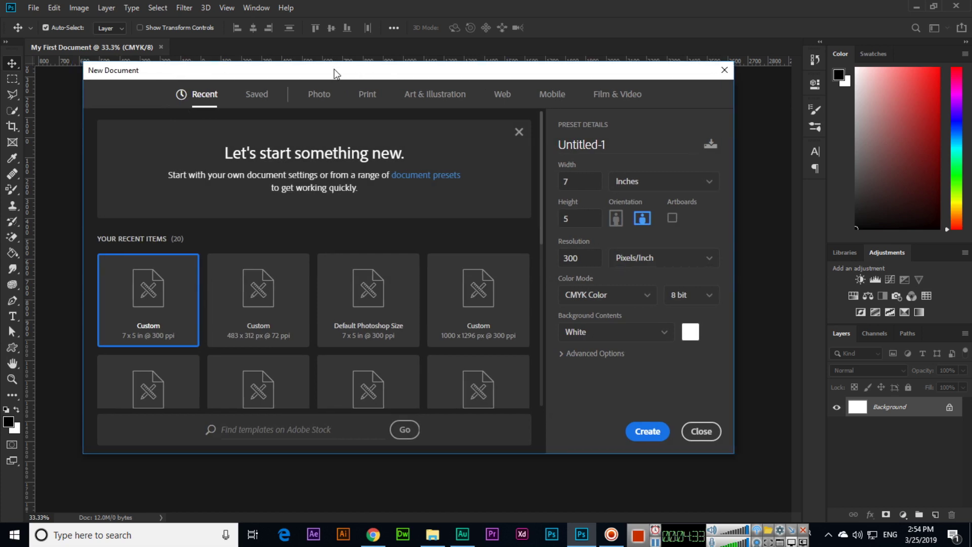
{"action": "left_click", "coordinate": [366, 95]}
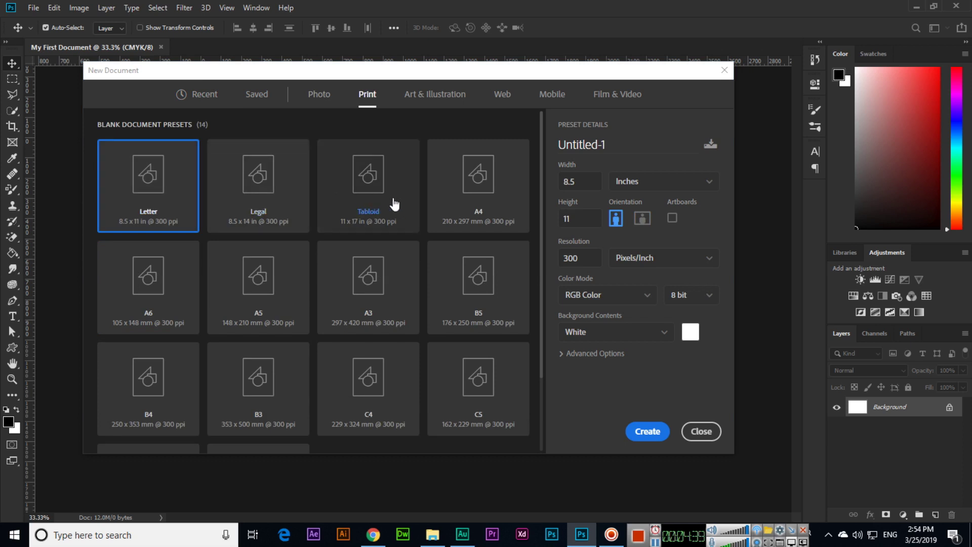
{"action": "left_click", "coordinate": [496, 201]}
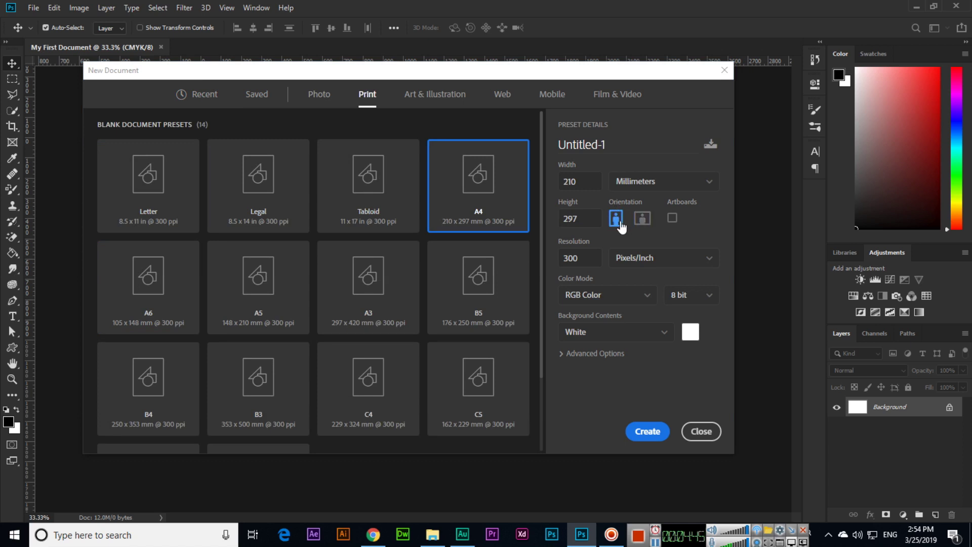
- Name the new document 'My Second Document', measured in inches, landscape, RGB Color
{"action": "left_click", "coordinate": [615, 147]}
{"action": "type", "text": "My Second"}
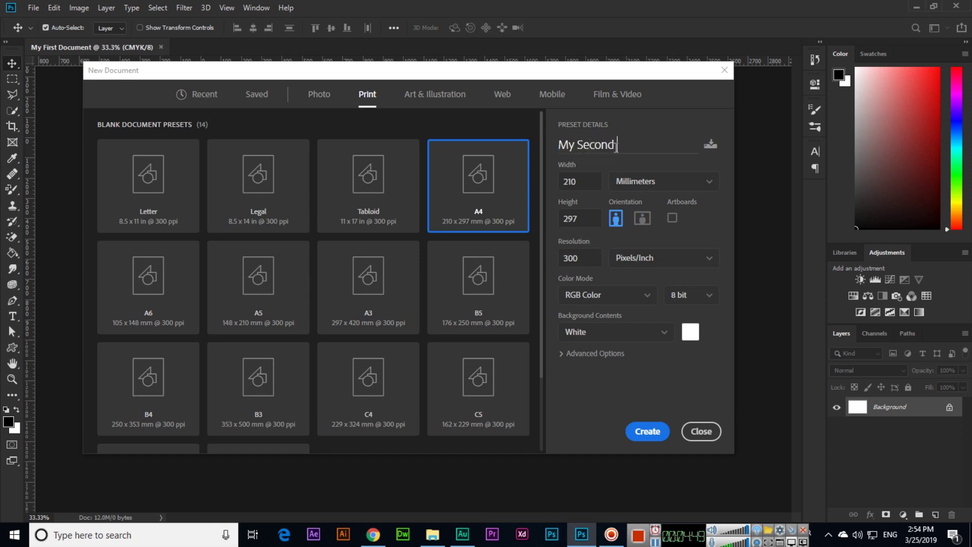
{"action": "type", "text": " Document"}
{"action": "left_click", "coordinate": [660, 187]}
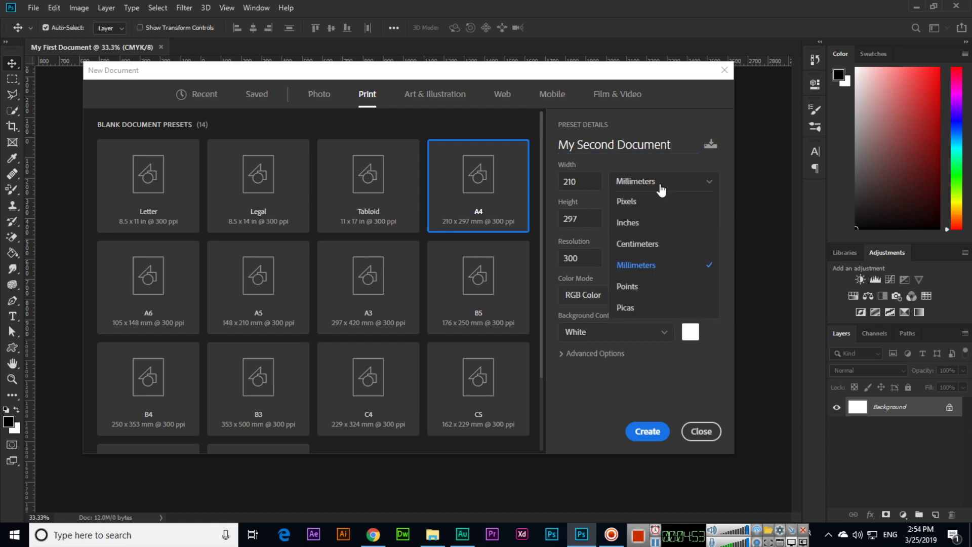
{"action": "left_click", "coordinate": [649, 223]}
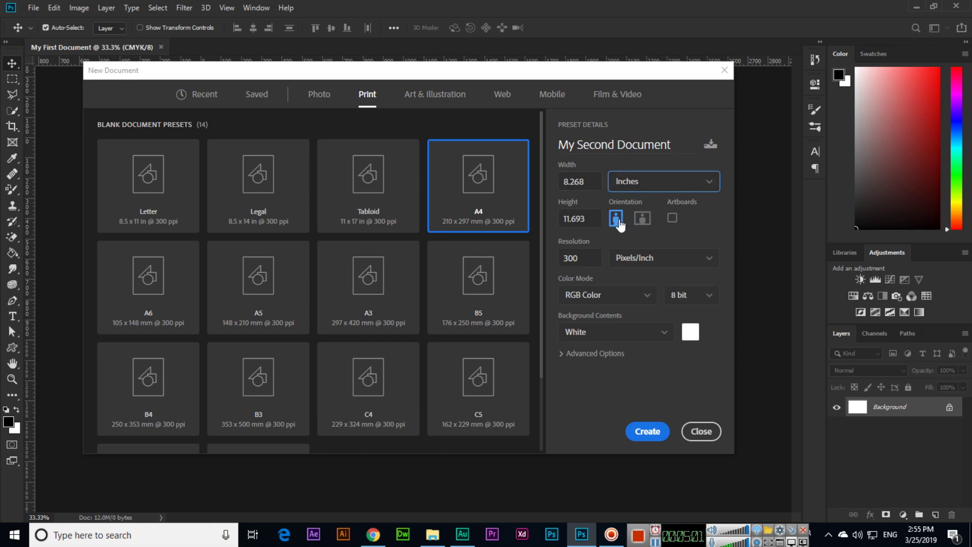
{"action": "left_click", "coordinate": [643, 219]}
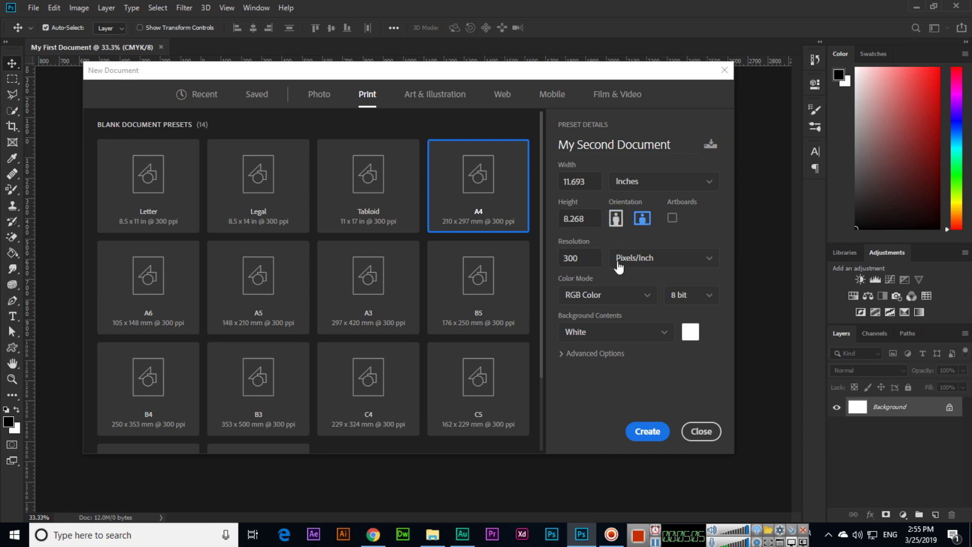
{"action": "left_click", "coordinate": [610, 296]}
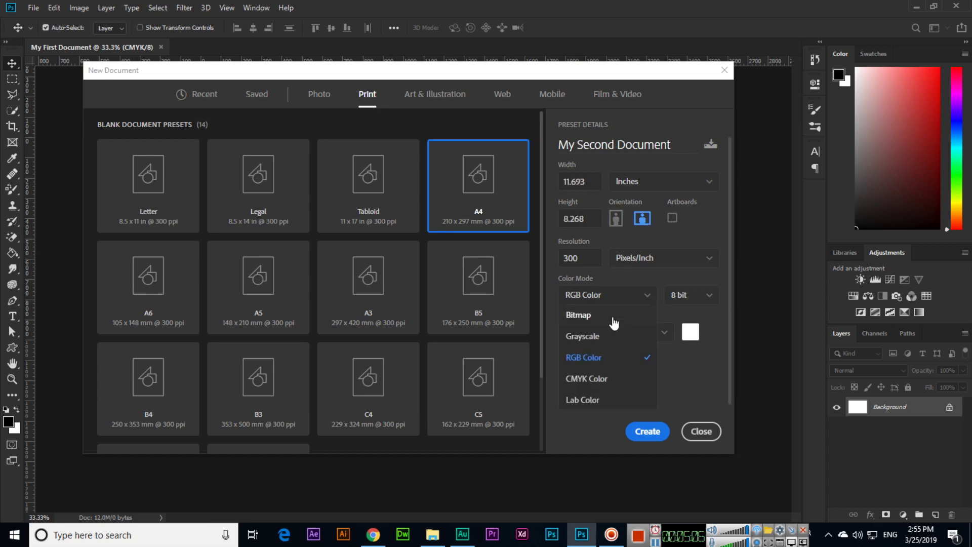
{"action": "left_click", "coordinate": [677, 357]}
- Choose pure red as the custom background colour and create the document
{"action": "left_click", "coordinate": [692, 336]}
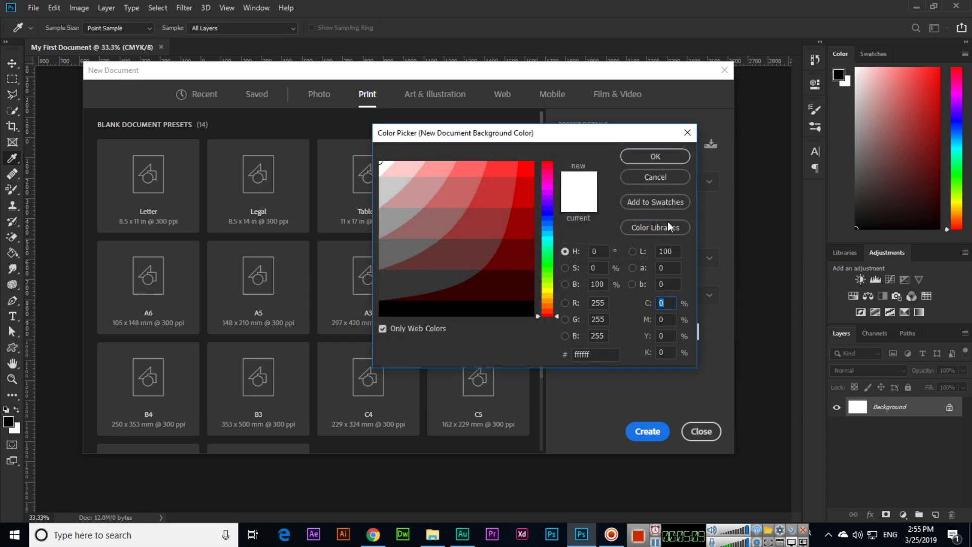
{"action": "left_click", "coordinate": [660, 176]}
{"action": "left_click", "coordinate": [628, 342]}
{"action": "left_click", "coordinate": [622, 394]}
{"action": "left_click", "coordinate": [691, 333]}
{"action": "left_click", "coordinate": [534, 163]}
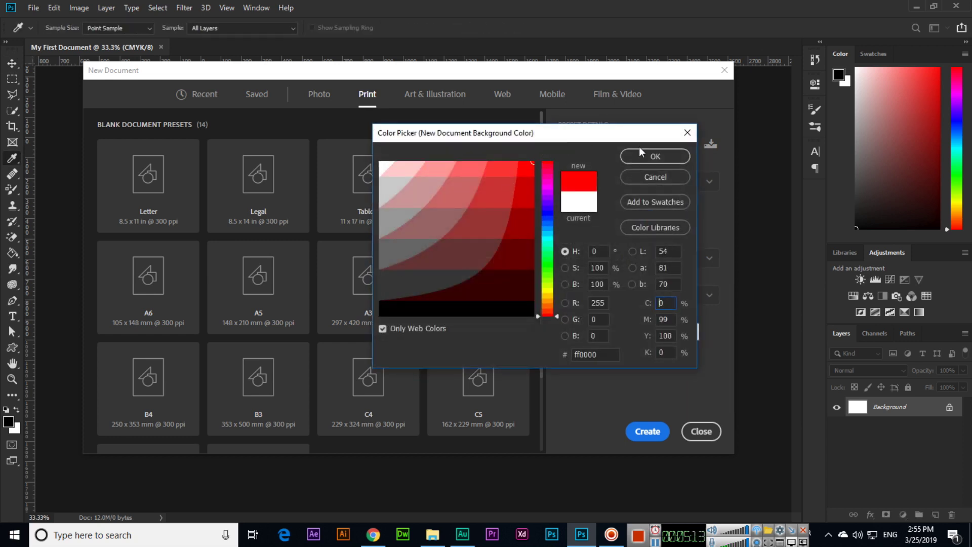
{"action": "left_click", "coordinate": [668, 156]}
{"action": "left_click", "coordinate": [663, 431]}
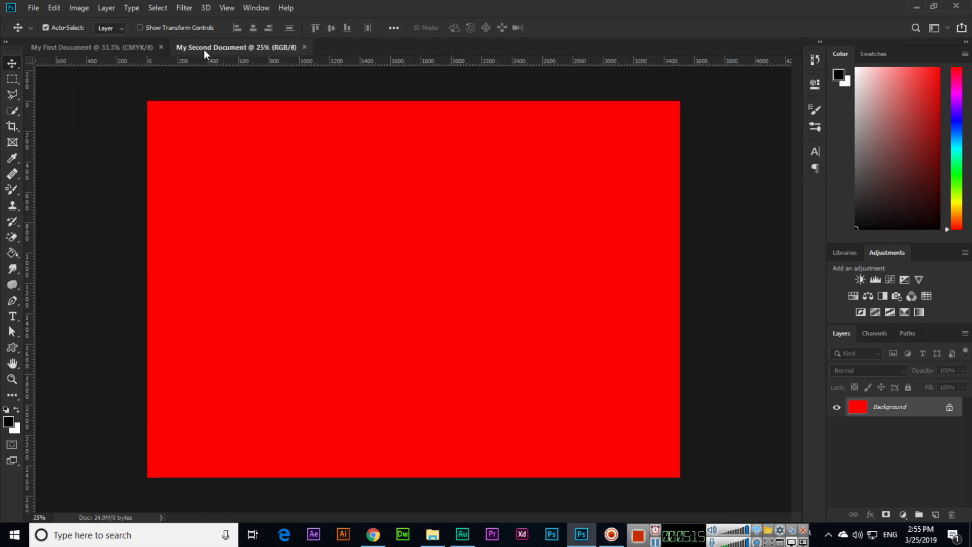
- Start a new document from the File menu and name it 'My Third Document'
{"action": "left_click", "coordinate": [33, 7]}
{"action": "left_click", "coordinate": [48, 21]}
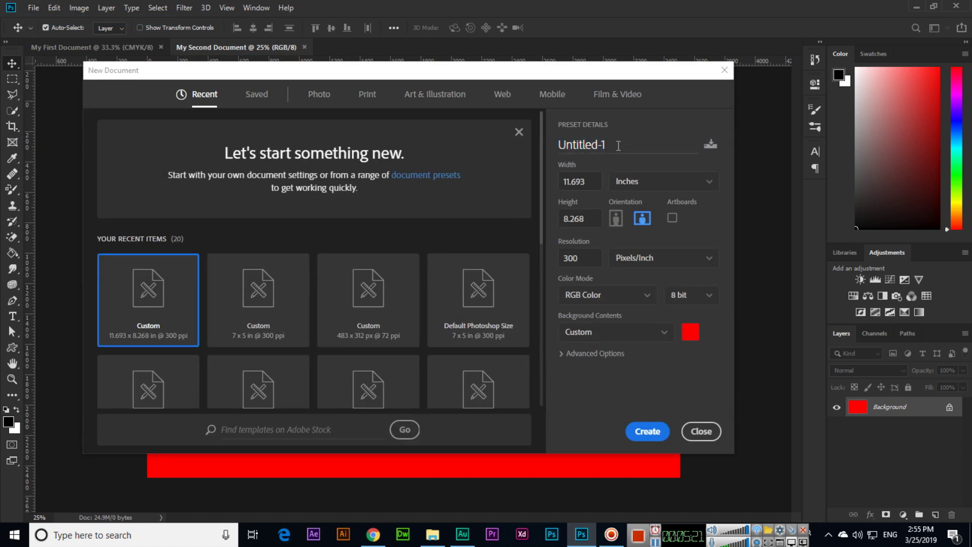
{"action": "left_click", "coordinate": [632, 143]}
{"action": "type", "text": "M"}
{"action": "key", "text": "ctrl+a"}
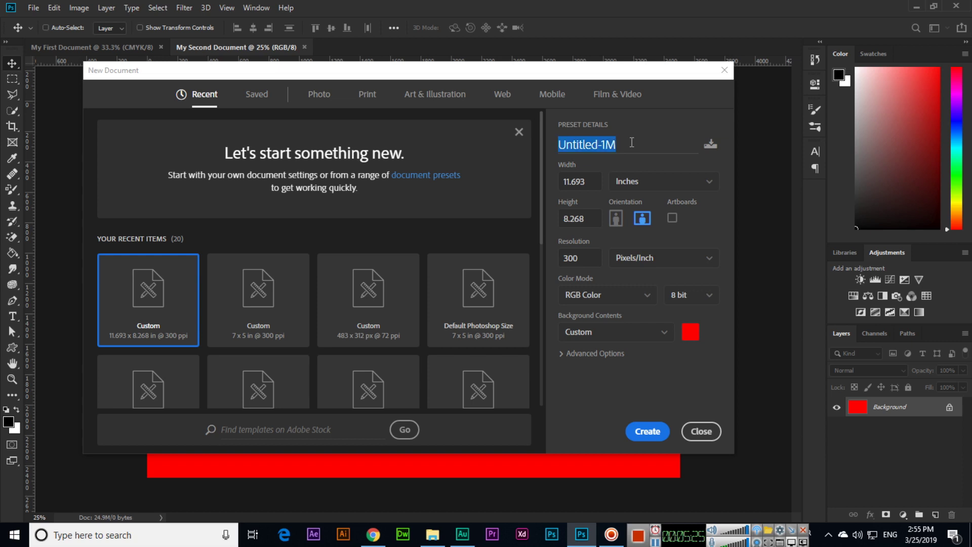
{"action": "type", "text": "My T"}
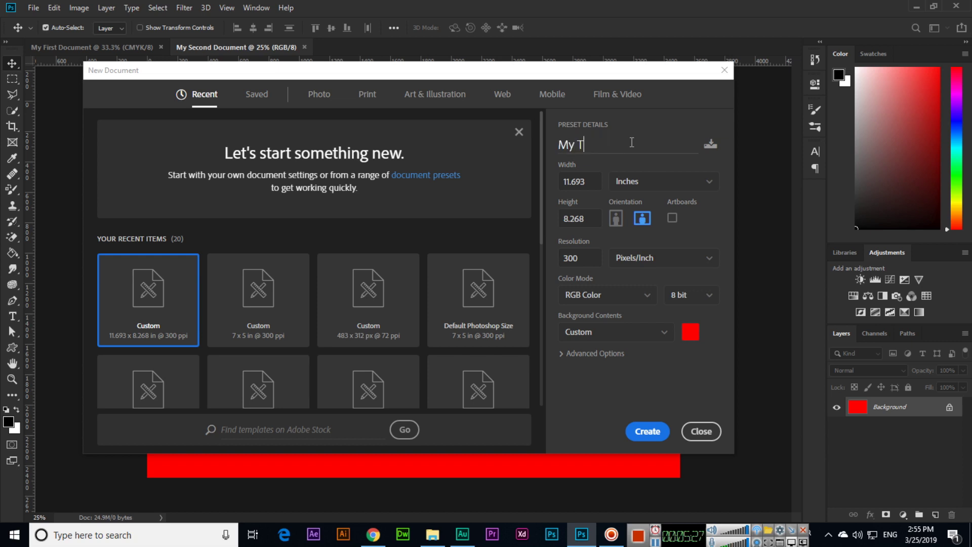
{"action": "type", "text": "hird Document"}
- Use the Print Letter preset in landscape with a transparent background, then create it
{"action": "left_click", "coordinate": [601, 335]}
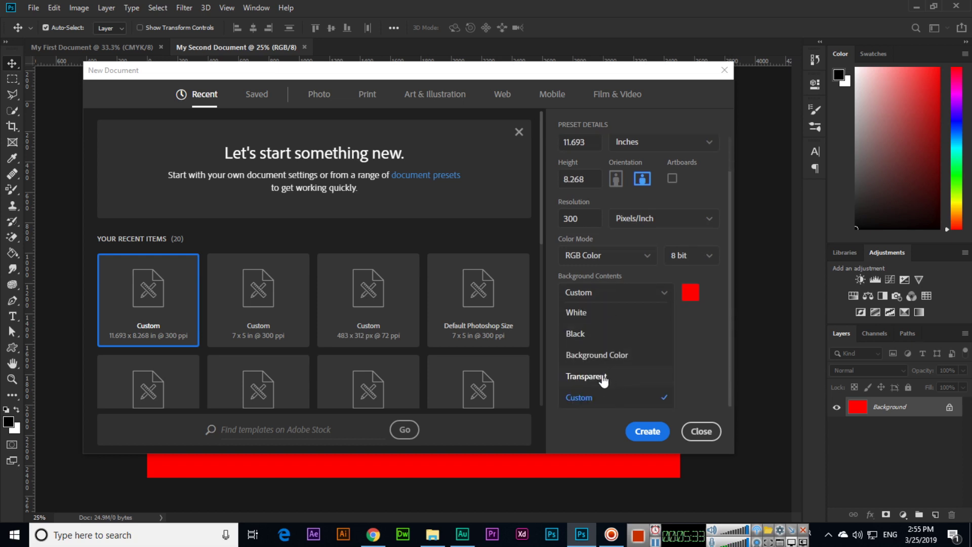
{"action": "left_click", "coordinate": [603, 378]}
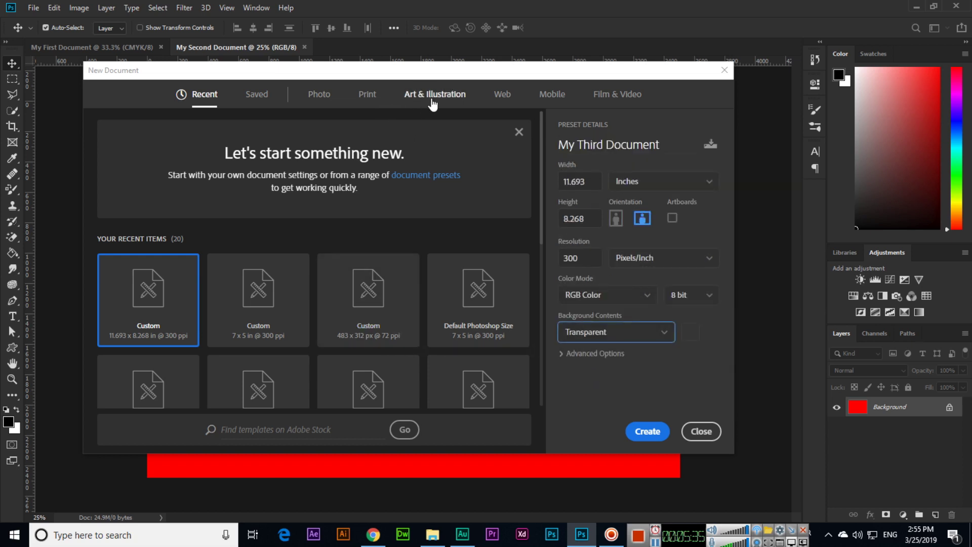
{"action": "left_click", "coordinate": [367, 95]}
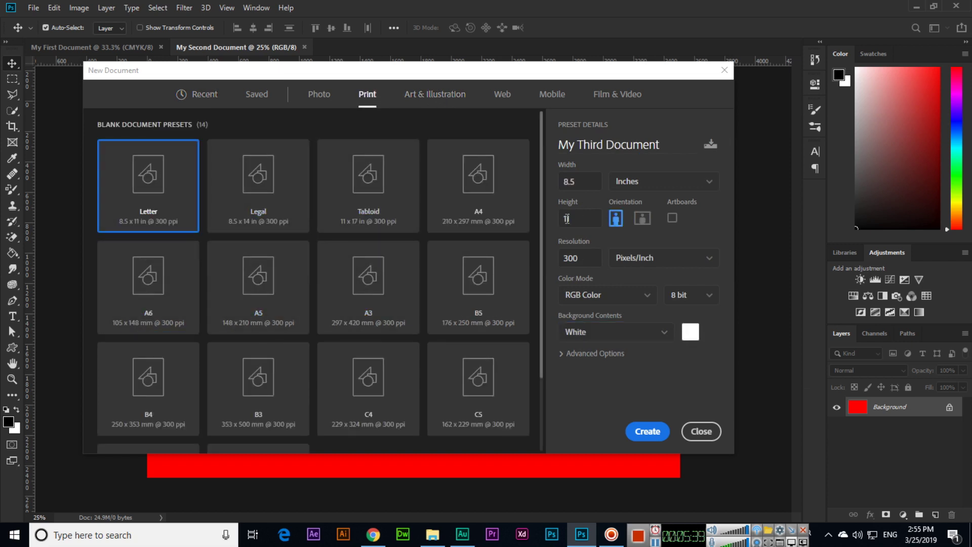
{"action": "left_click", "coordinate": [641, 225]}
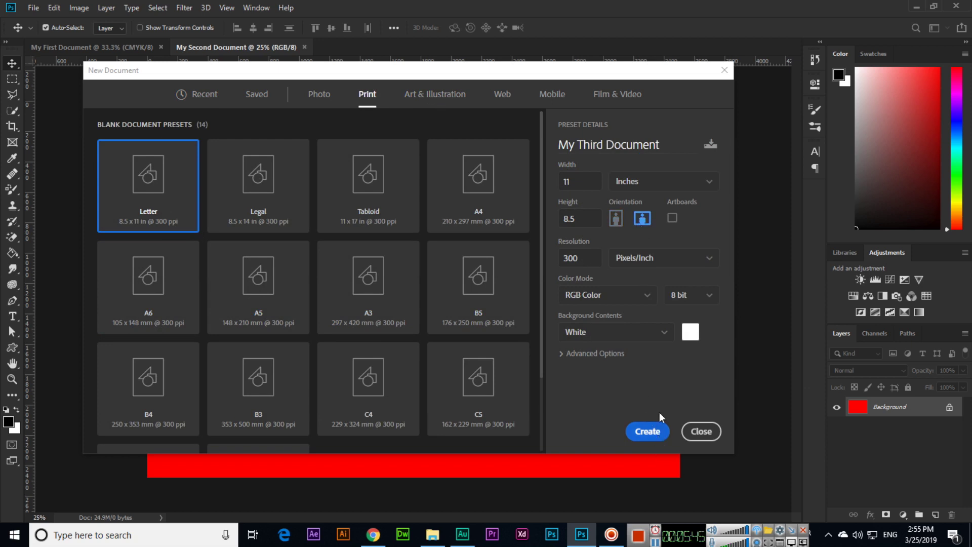
{"action": "left_click", "coordinate": [641, 342]}
{"action": "left_click", "coordinate": [617, 377]}
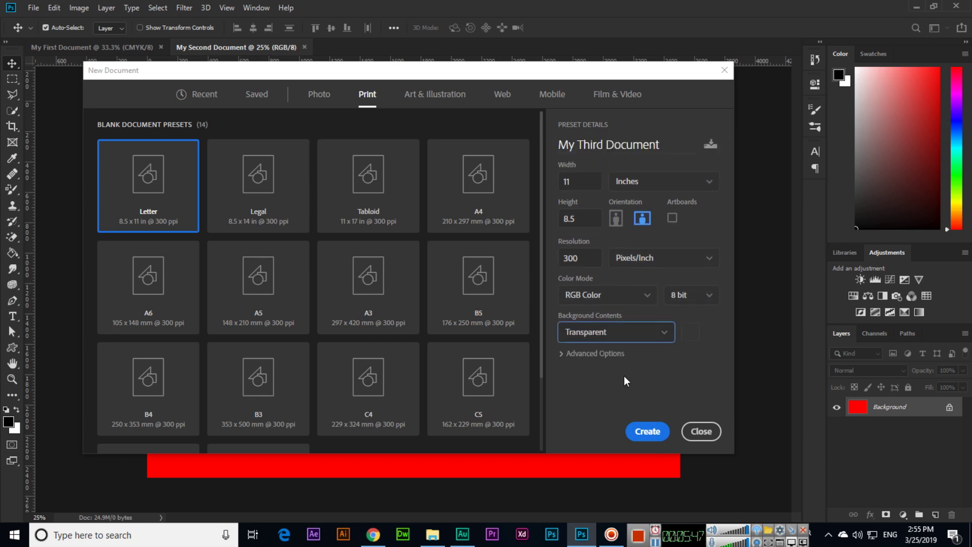
{"action": "left_click", "coordinate": [645, 431]}
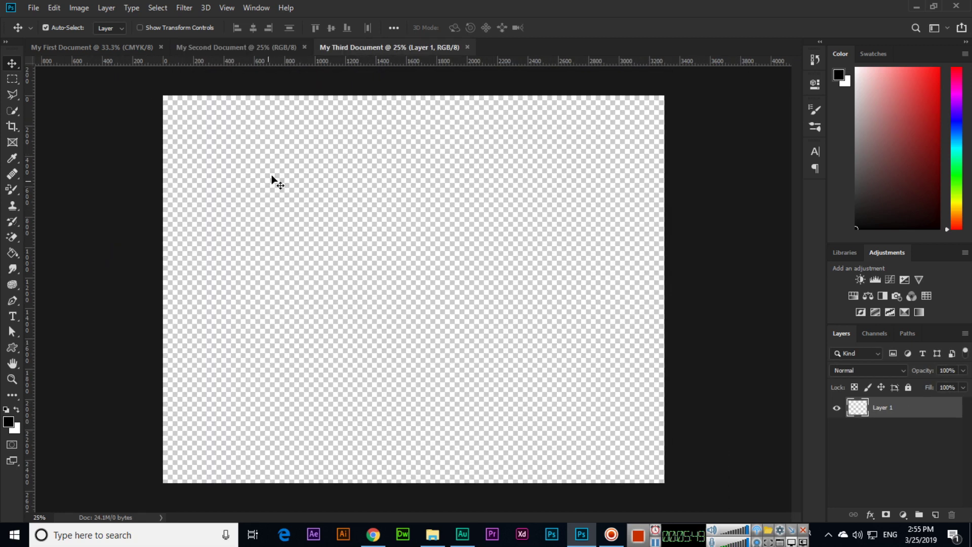
- View My First, Second and Third Document tabs in turn, ending on My First Document
{"action": "left_click", "coordinate": [129, 50]}
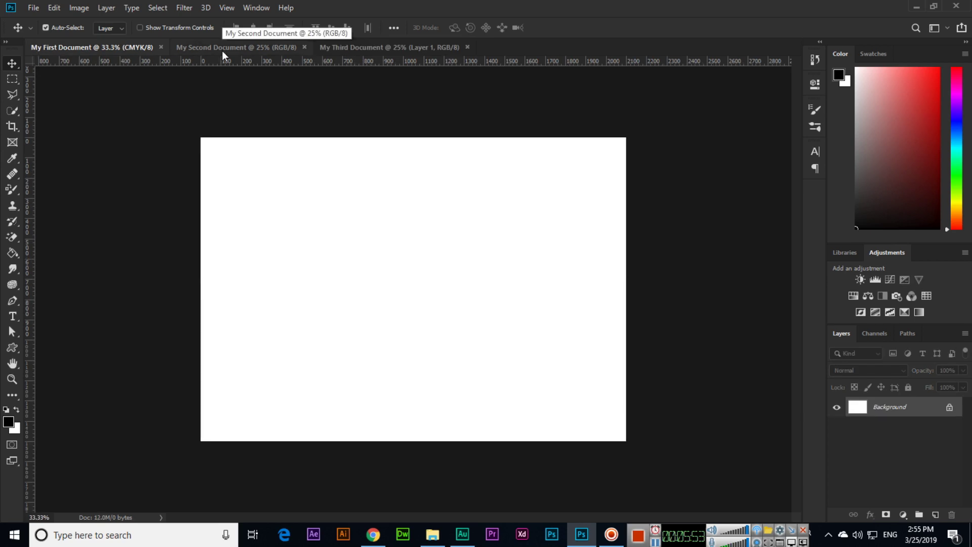
{"action": "left_click", "coordinate": [223, 50]}
{"action": "left_click", "coordinate": [379, 51]}
{"action": "left_click", "coordinate": [244, 50]}
{"action": "left_click", "coordinate": [140, 49]}
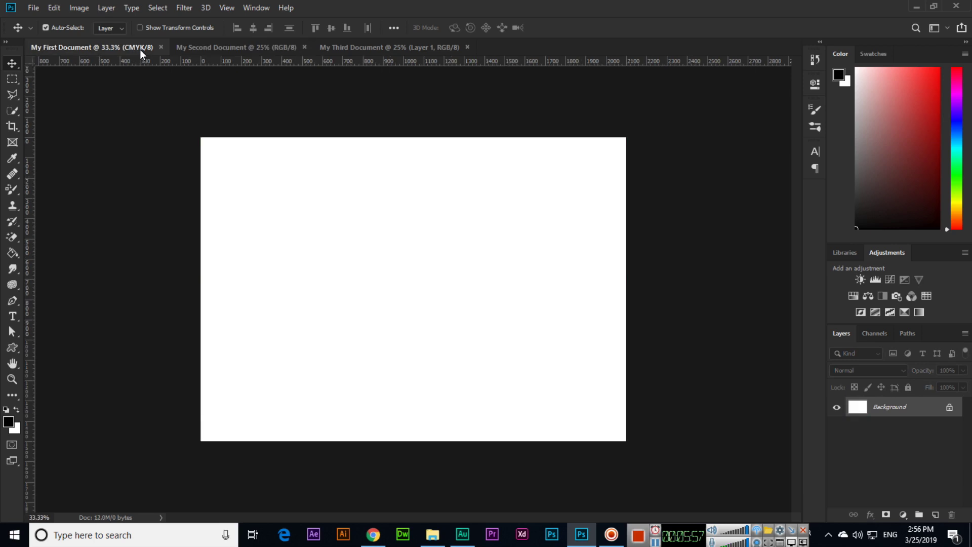